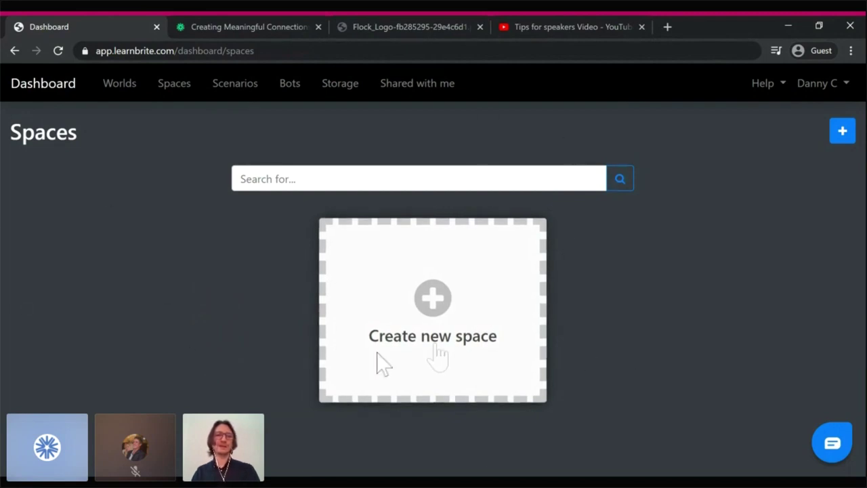
Step: Create a new space named Conference from the Virtual Conference template
{"action": "left_click", "coordinate": [434, 313]}
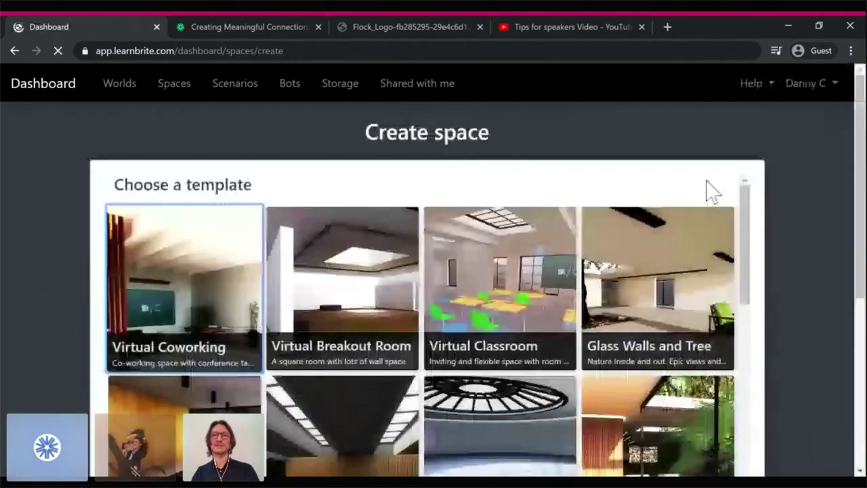
{"action": "scroll", "coordinate": [710, 191], "scroll_direction": "down", "scroll_amount": 1}
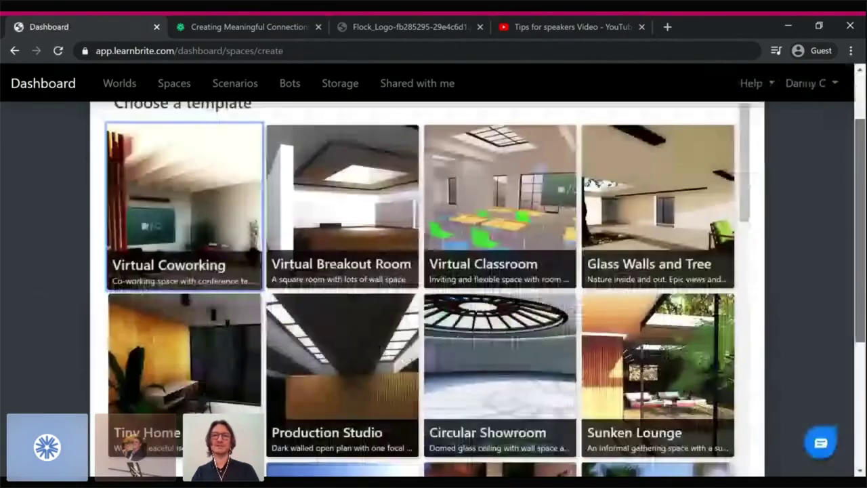
{"action": "scroll", "coordinate": [755, 155], "scroll_direction": "down", "scroll_amount": 1}
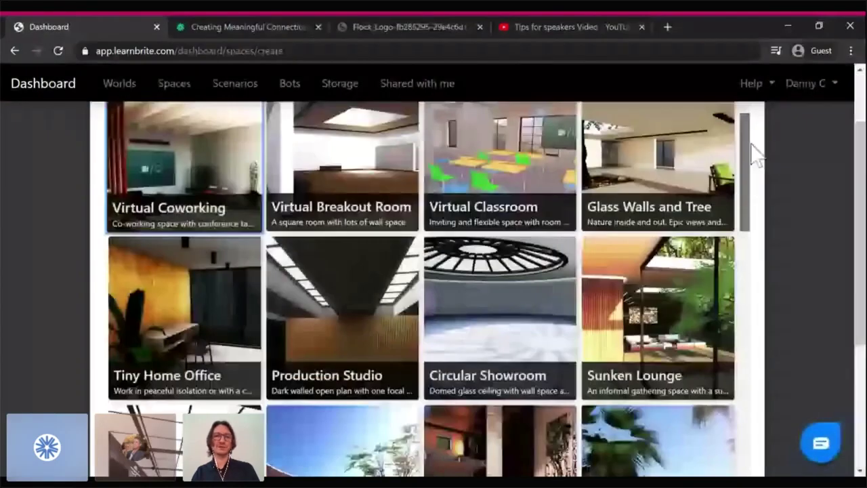
{"action": "scroll", "coordinate": [756, 154], "scroll_direction": "down", "scroll_amount": 4}
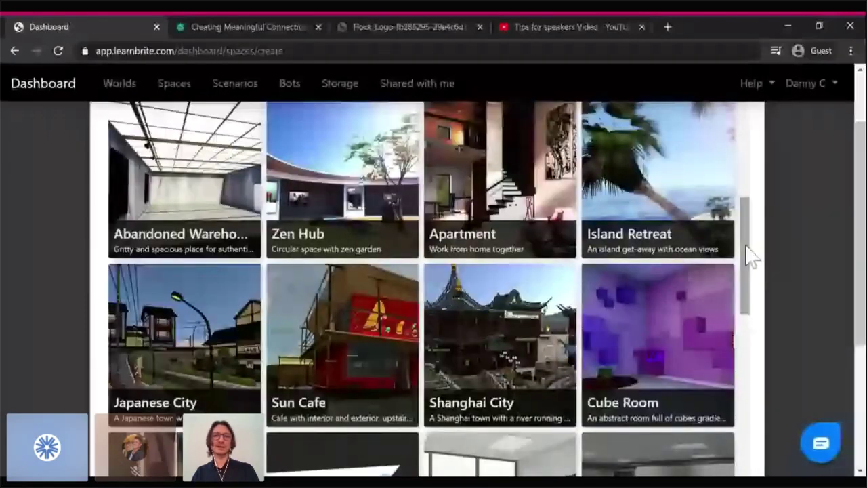
{"action": "left_click_drag", "start_coordinate": [746, 247], "coordinate": [772, 377]}
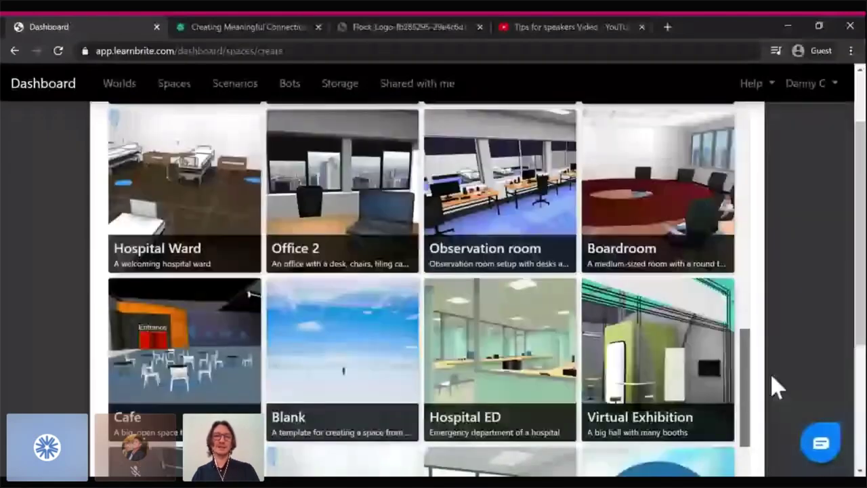
{"action": "scroll", "coordinate": [775, 386], "scroll_direction": "down", "scroll_amount": 4}
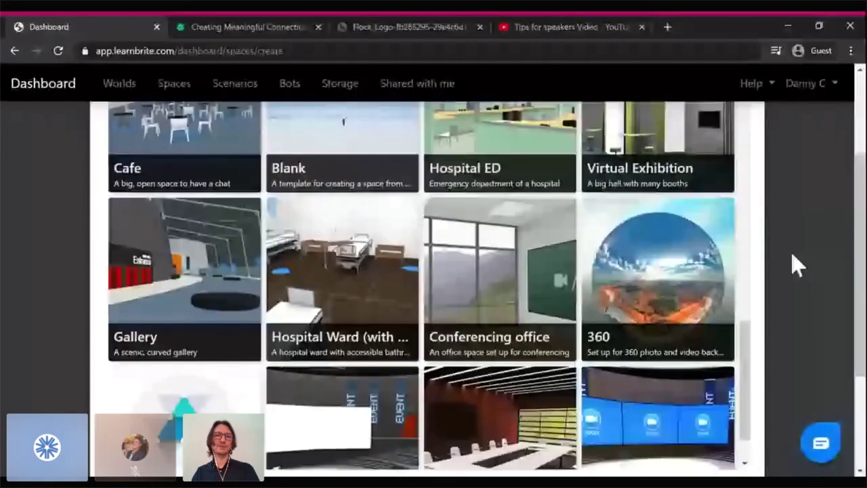
{"action": "scroll", "coordinate": [793, 263], "scroll_direction": "down", "scroll_amount": 2}
{"action": "scroll", "coordinate": [397, 296], "scroll_direction": "down", "scroll_amount": 1}
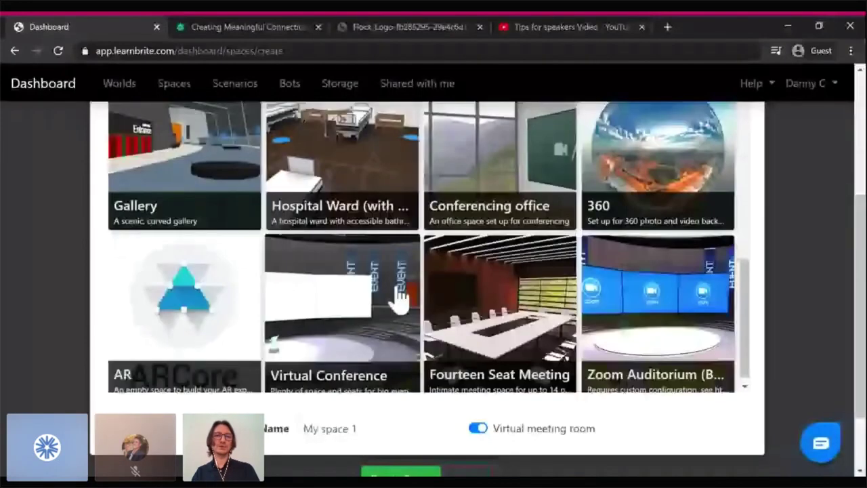
{"action": "scroll", "coordinate": [352, 264], "scroll_direction": "down", "scroll_amount": 1}
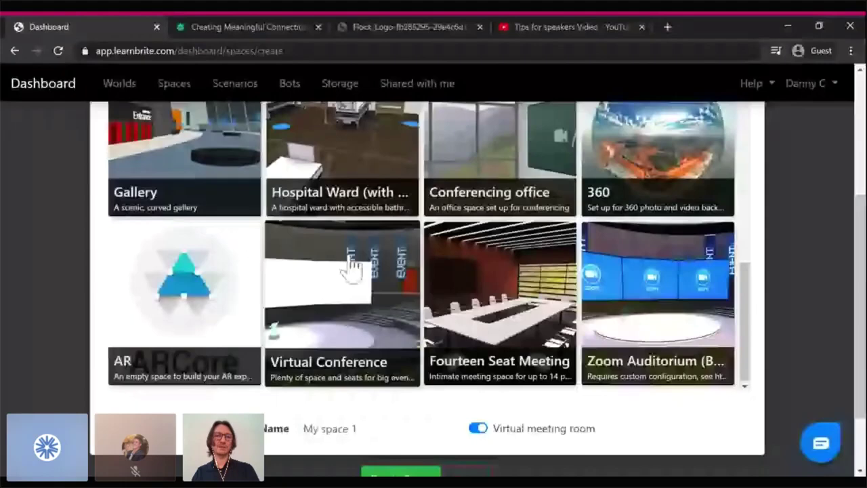
{"action": "left_click", "coordinate": [352, 266]}
{"action": "type", "text": "Conference"}
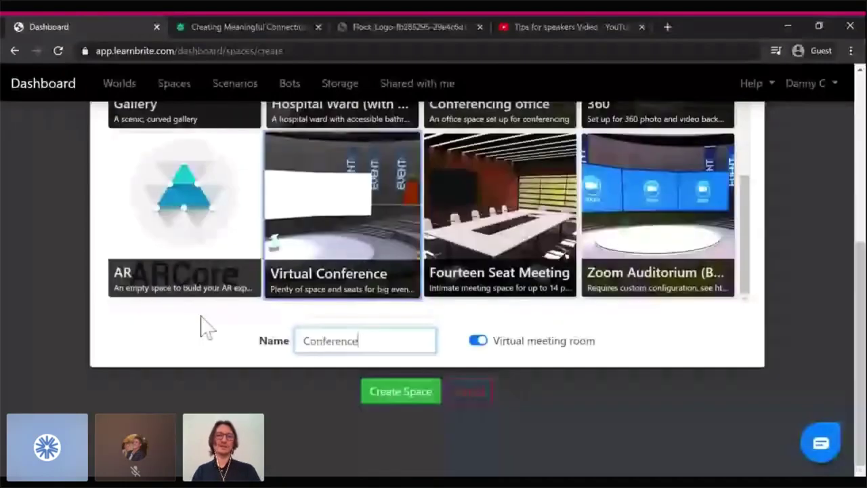
{"action": "key", "text": "Return"}
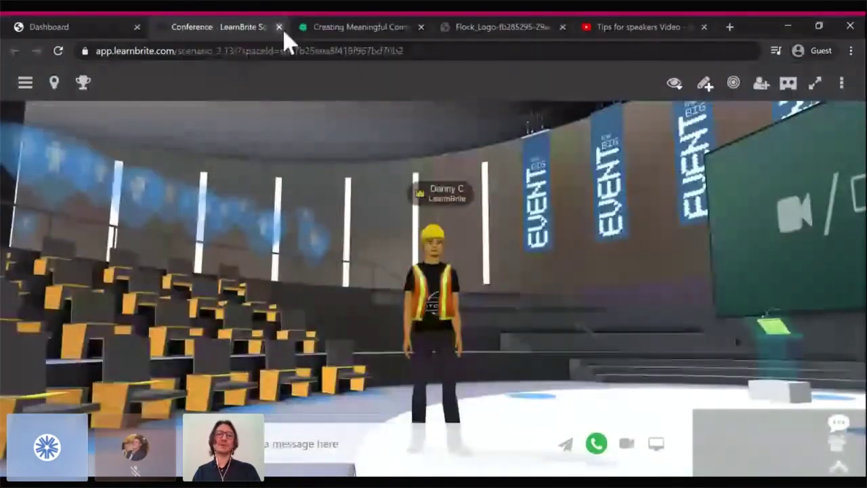
Step: Look around the Conference space towards the stage screens and return to the spaces list
{"action": "left_click_drag", "start_coordinate": [305, 128], "coordinate": [406, 144]}
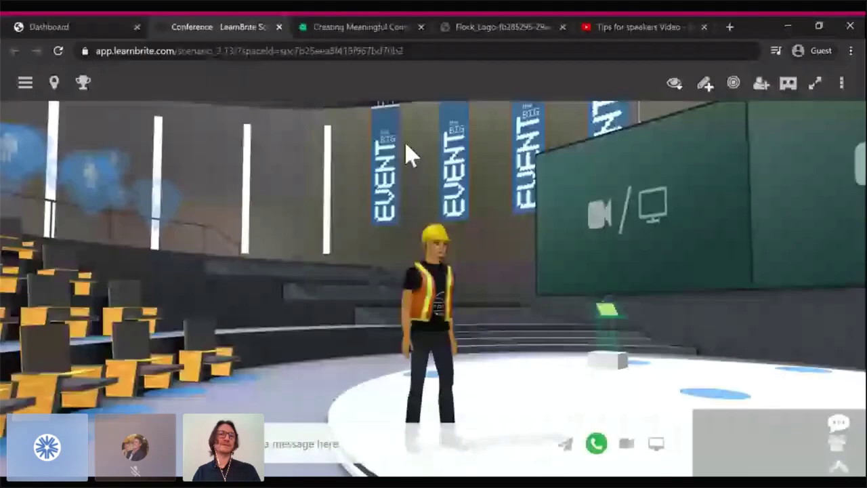
{"action": "key", "text": "ctrl+w"}
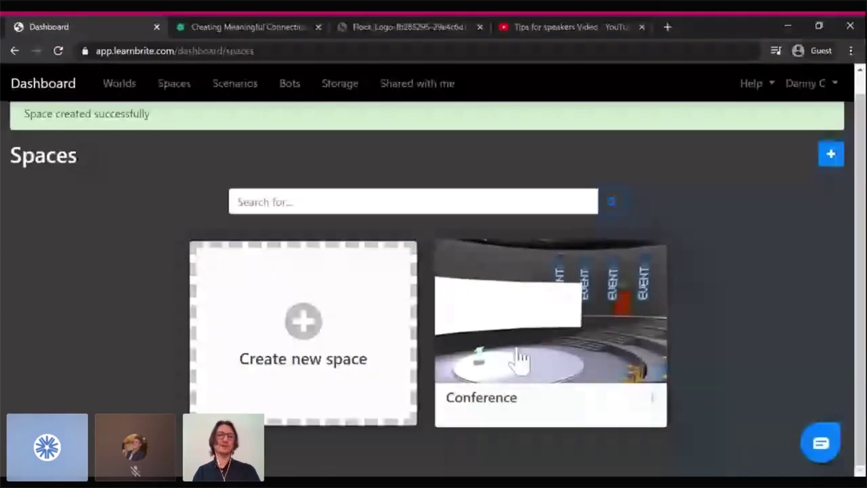
Step: Create a second space named Expo from the Virtual Exhibition template
{"action": "left_click", "coordinate": [371, 349]}
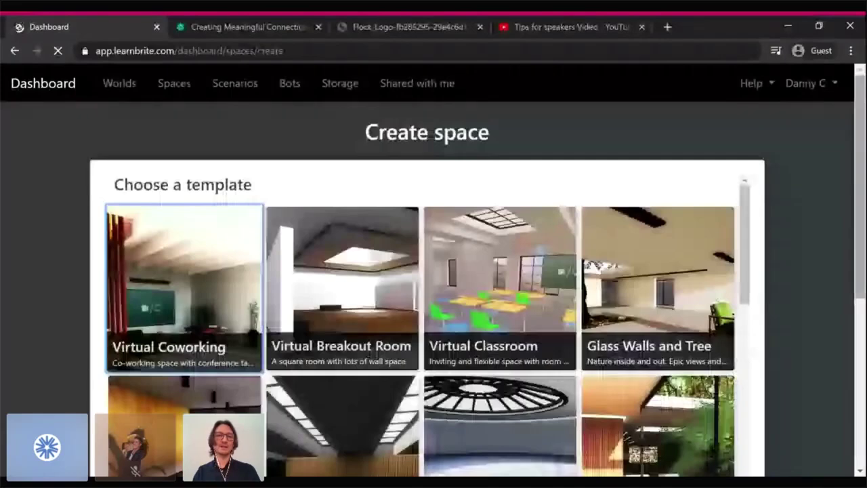
{"action": "scroll", "coordinate": [754, 210], "scroll_direction": "down", "scroll_amount": 5}
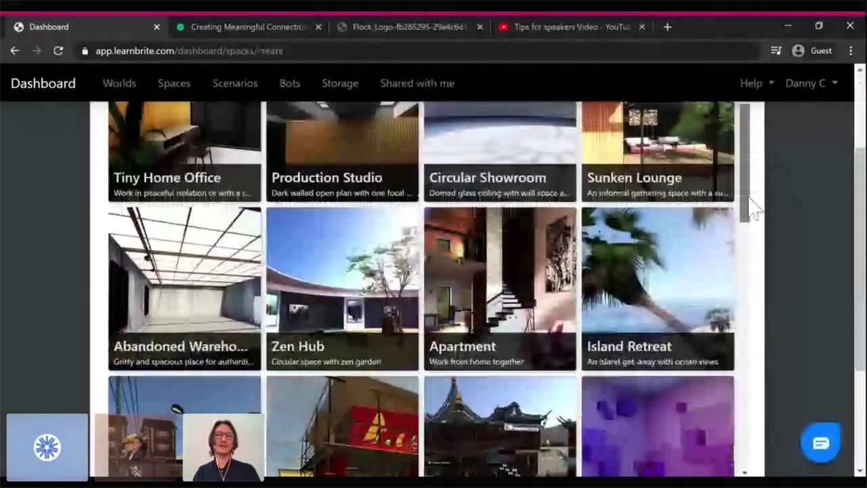
{"action": "left_click_drag", "start_coordinate": [749, 201], "coordinate": [777, 384]}
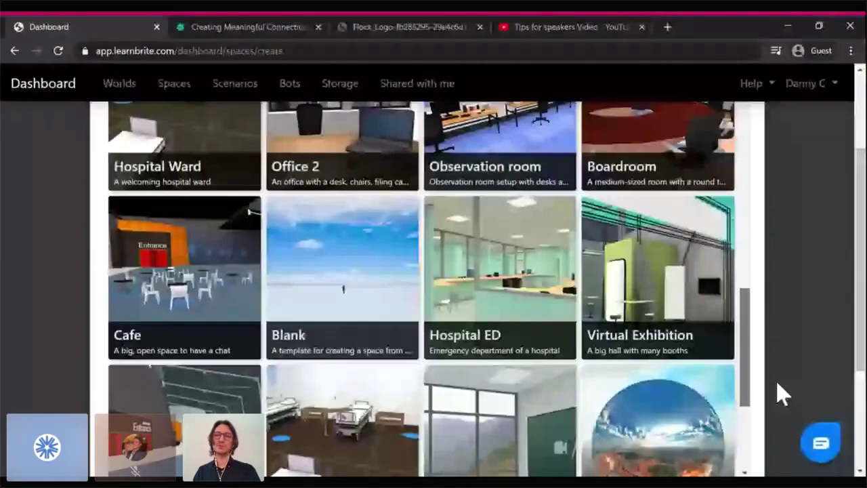
{"action": "scroll", "coordinate": [751, 334], "scroll_direction": "down", "scroll_amount": 1}
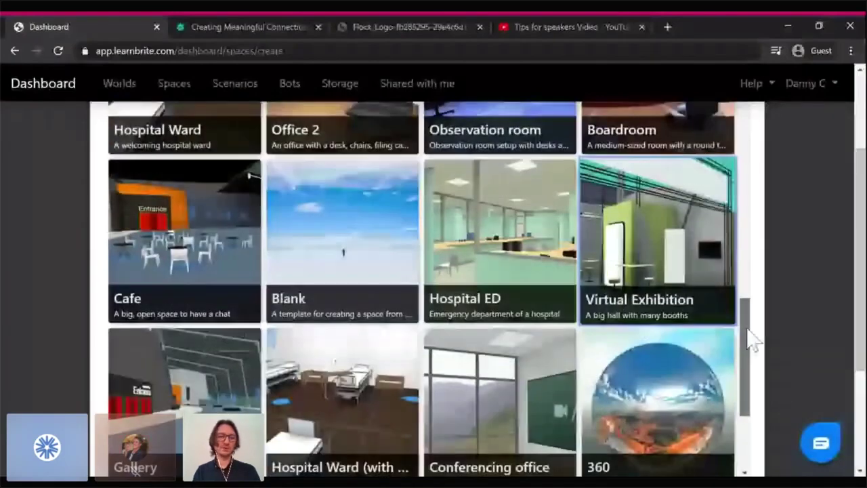
{"action": "scroll", "coordinate": [382, 324], "scroll_direction": "down", "scroll_amount": 6}
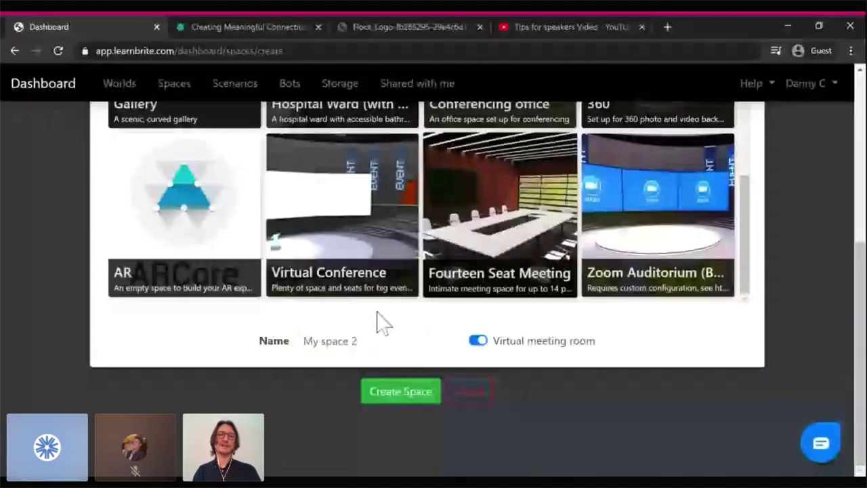
{"action": "left_click", "coordinate": [401, 391]}
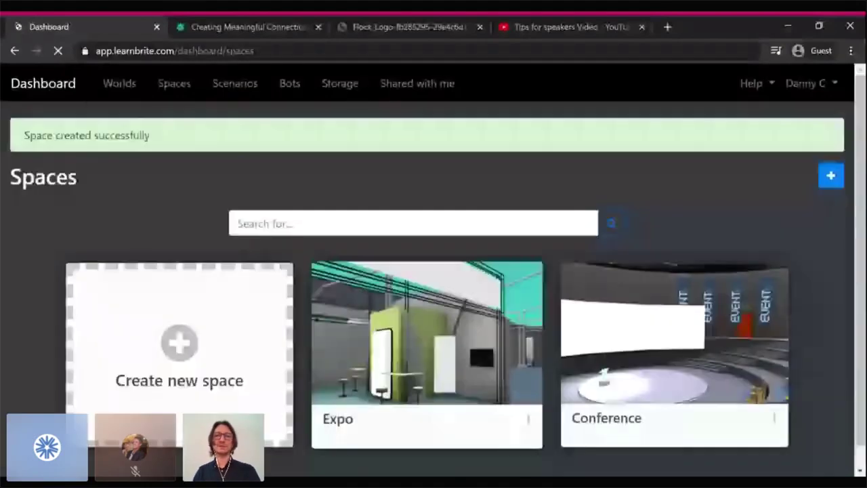
Step: Create a space named Breakout 1 from the Virtual Breakout Room template
{"action": "scroll", "coordinate": [612, 395], "scroll_direction": "down", "scroll_amount": 1}
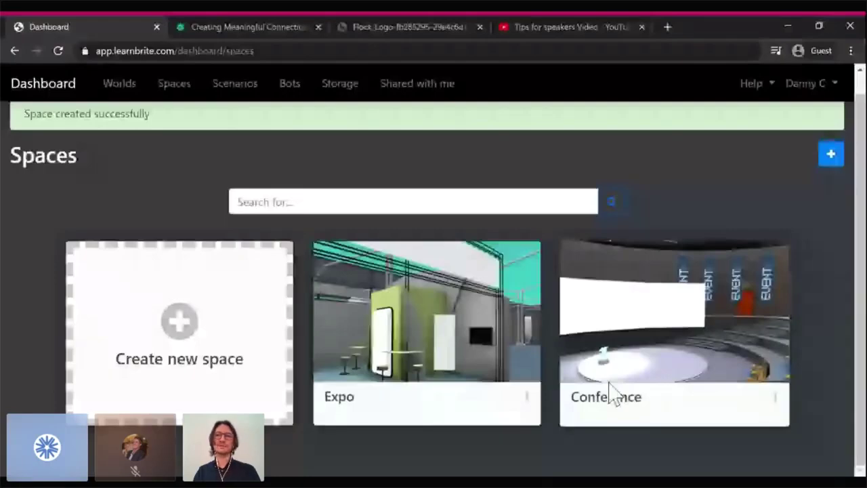
{"action": "left_click", "coordinate": [832, 153]}
{"action": "left_click_drag", "start_coordinate": [861, 152], "coordinate": [862, 162]}
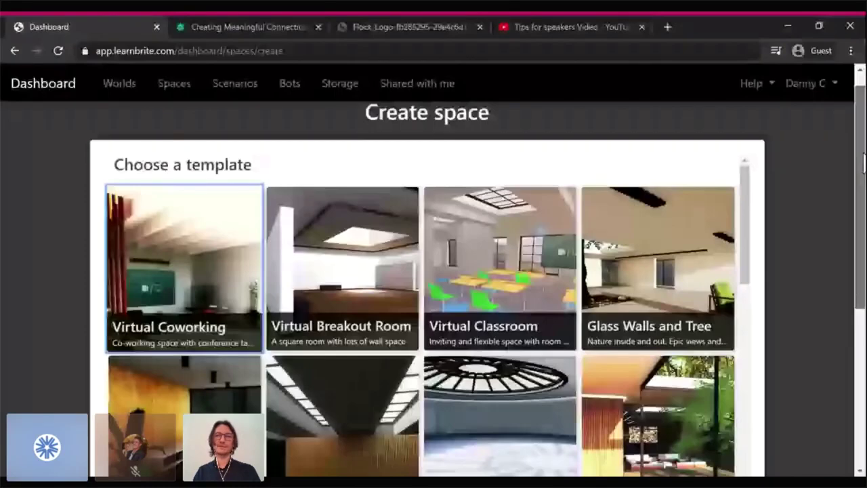
{"action": "scroll", "coordinate": [546, 372], "scroll_direction": "down", "scroll_amount": 10}
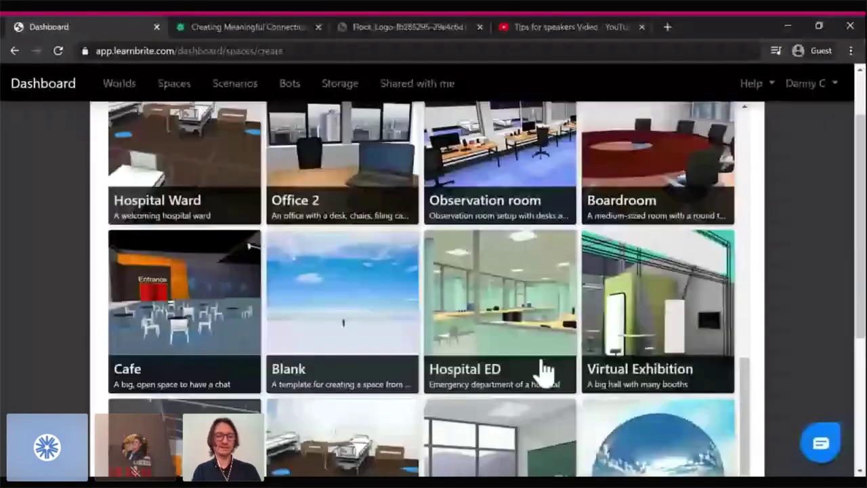
{"action": "scroll", "coordinate": [546, 371], "scroll_direction": "down", "scroll_amount": 10}
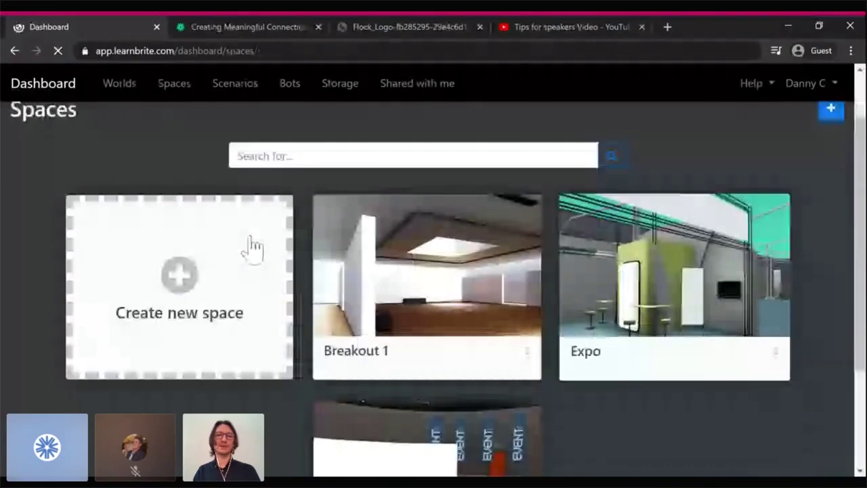
Step: Create a space named Breakout 2 from the Glass Walls and Tree template
{"action": "left_click", "coordinate": [252, 248]}
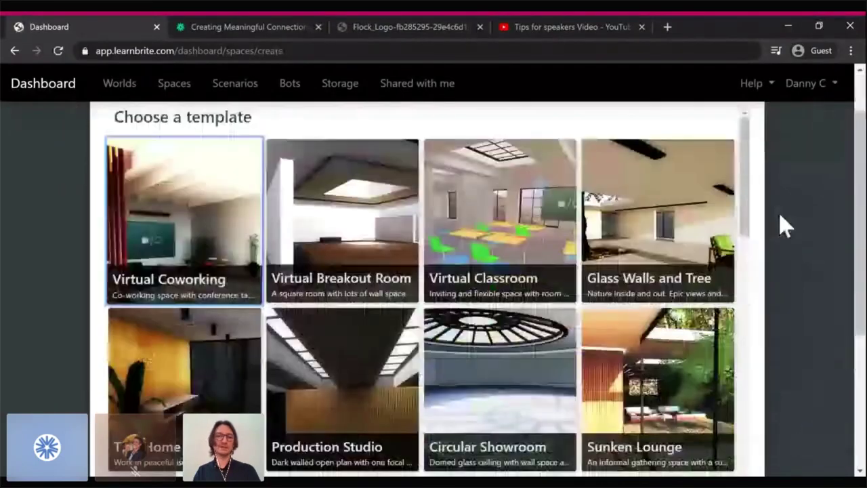
{"action": "scroll", "coordinate": [742, 447], "scroll_direction": "down", "scroll_amount": 15}
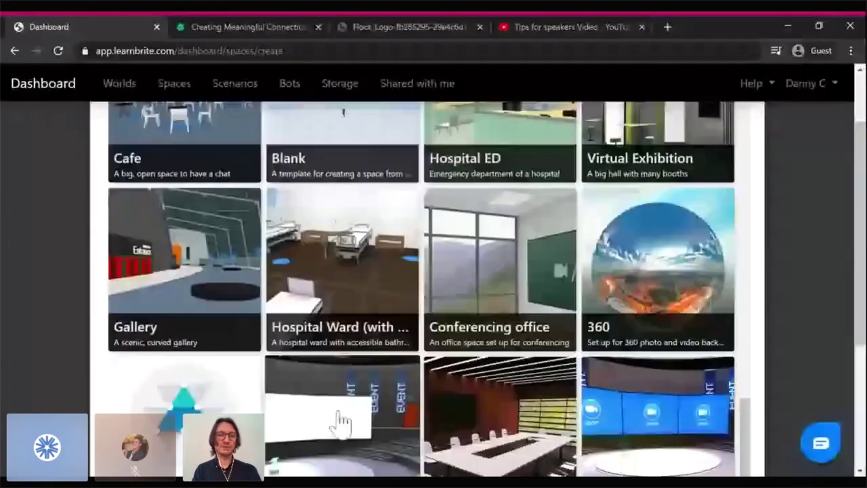
{"action": "left_click", "coordinate": [402, 396]}
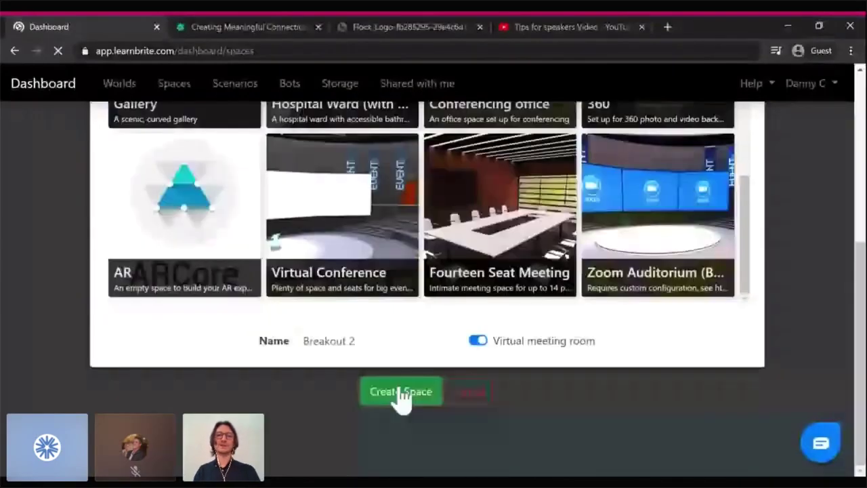
{"action": "scroll", "coordinate": [418, 346], "scroll_direction": "down", "scroll_amount": 3}
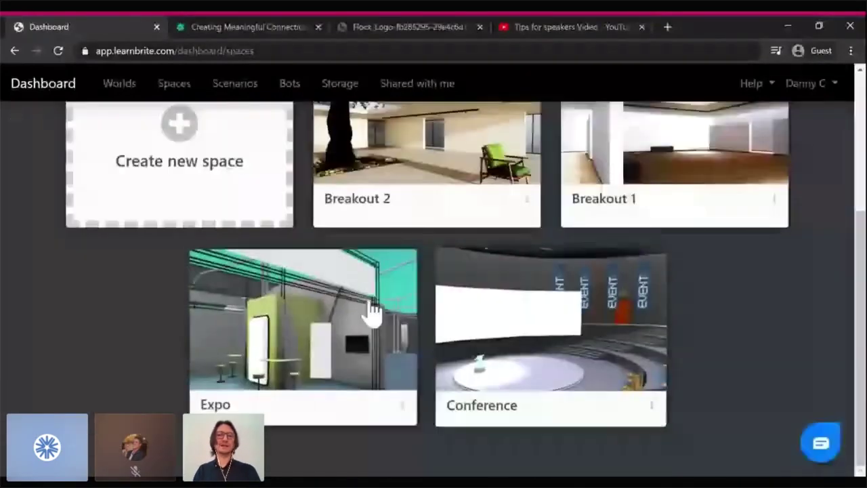
Step: Start a new world and name it Flock World
{"action": "left_click", "coordinate": [120, 83]}
{"action": "left_click", "coordinate": [436, 297]}
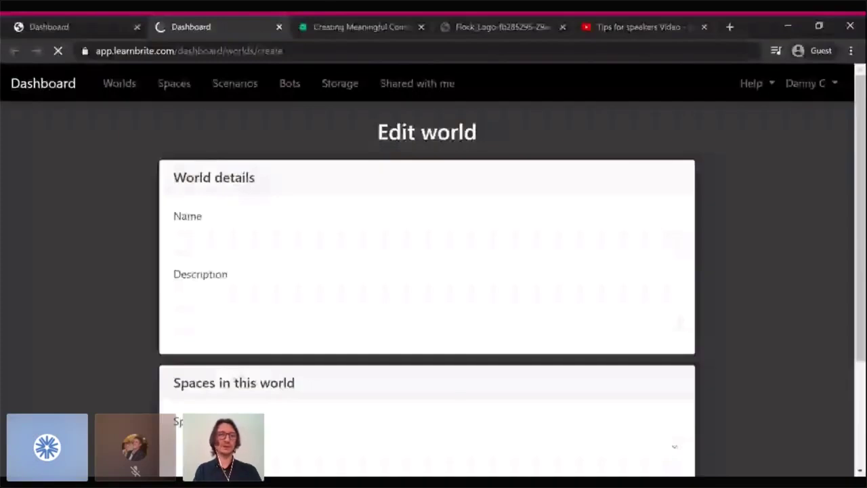
{"action": "scroll", "coordinate": [427, 271], "scroll_direction": "down", "scroll_amount": 1}
{"action": "left_click", "coordinate": [427, 174]}
{"action": "type", "text": "Flock Worl"}
{"action": "type", "text": "d"}
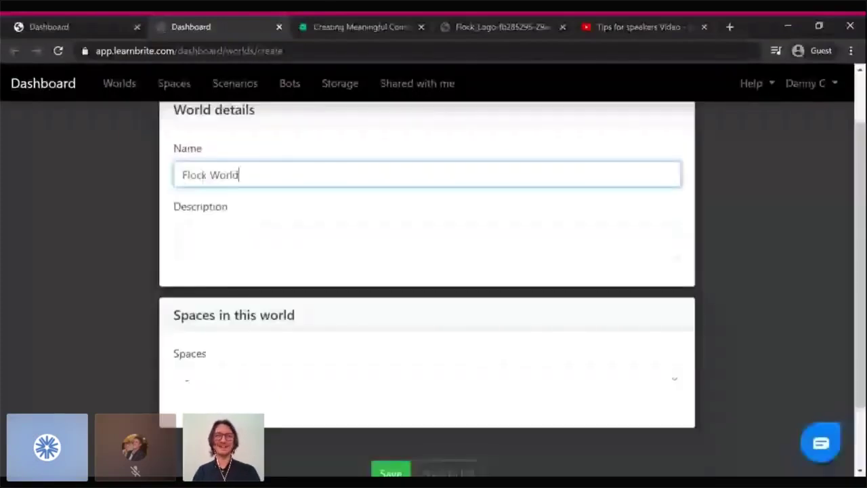
Step: Add the Conference, Expo, Breakout 1 and Breakout 2 spaces to the world and save it
{"action": "scroll", "coordinate": [714, 263], "scroll_direction": "down", "scroll_amount": 2}
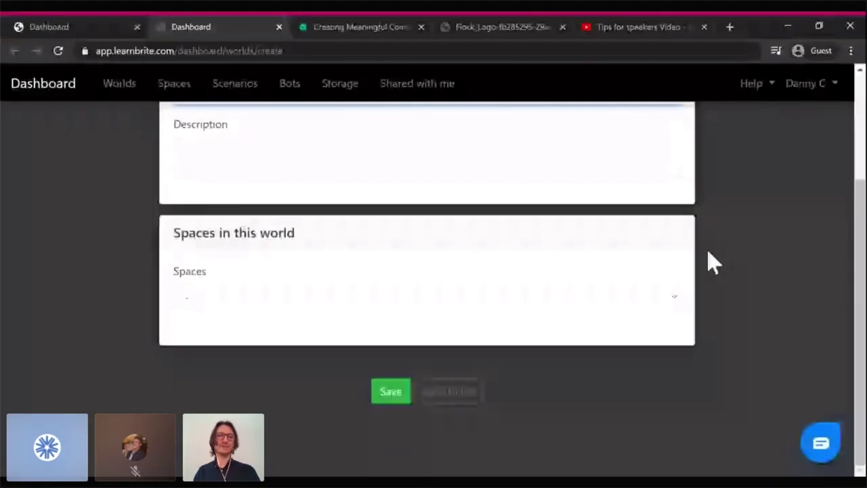
{"action": "scroll", "coordinate": [341, 232], "scroll_direction": "down", "scroll_amount": 2}
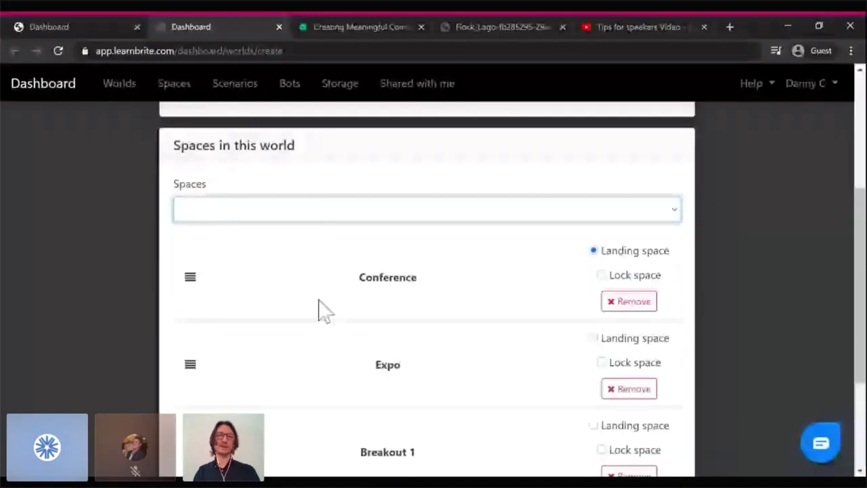
{"action": "scroll", "coordinate": [322, 310], "scroll_direction": "down", "scroll_amount": 4}
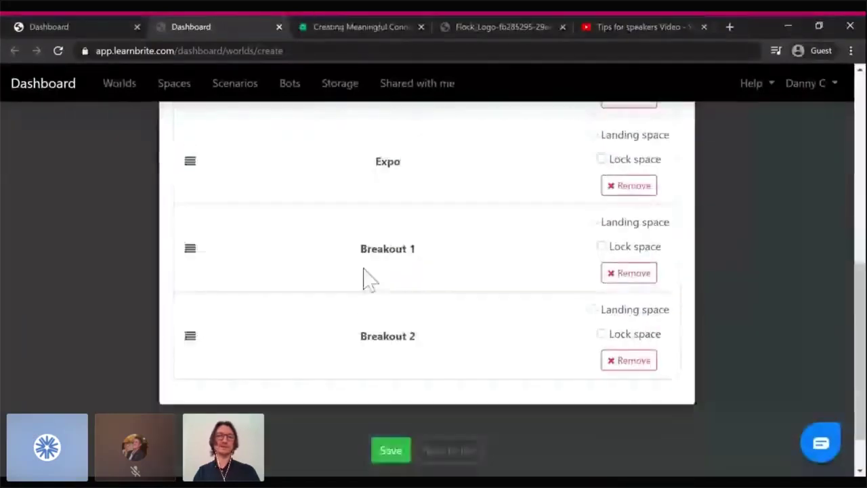
{"action": "left_click", "coordinate": [390, 388]}
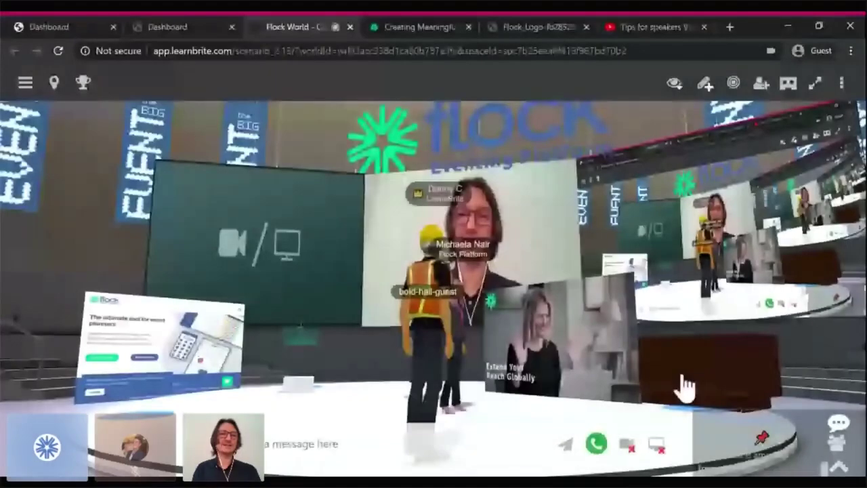
Step: Look around the stage in Flock World and show the list of participants in the space
{"action": "left_click_drag", "start_coordinate": [679, 377], "coordinate": [481, 375]}
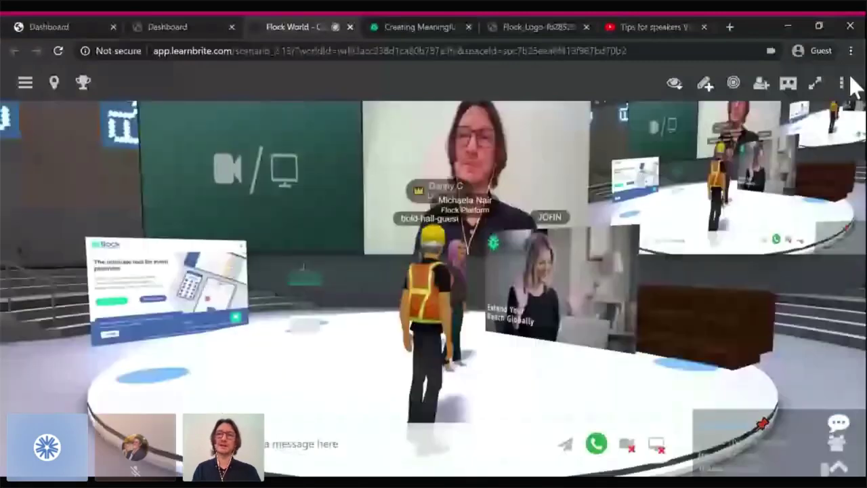
{"action": "left_click", "coordinate": [843, 83]}
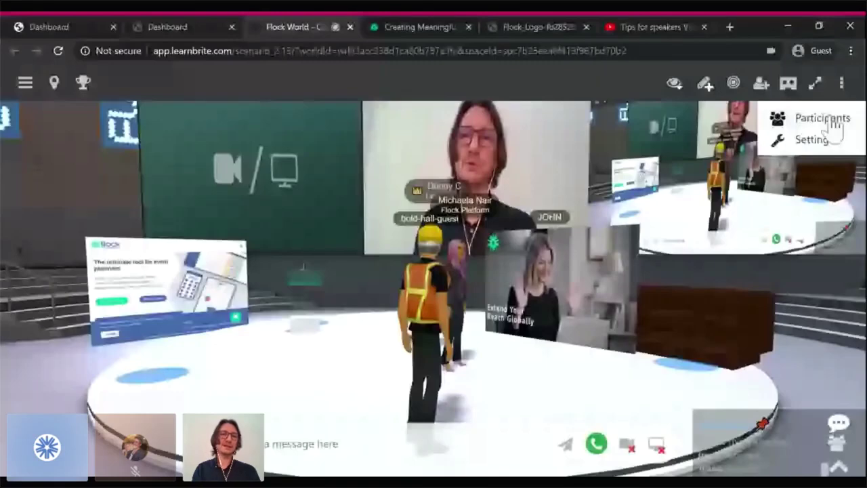
{"action": "left_click", "coordinate": [833, 123]}
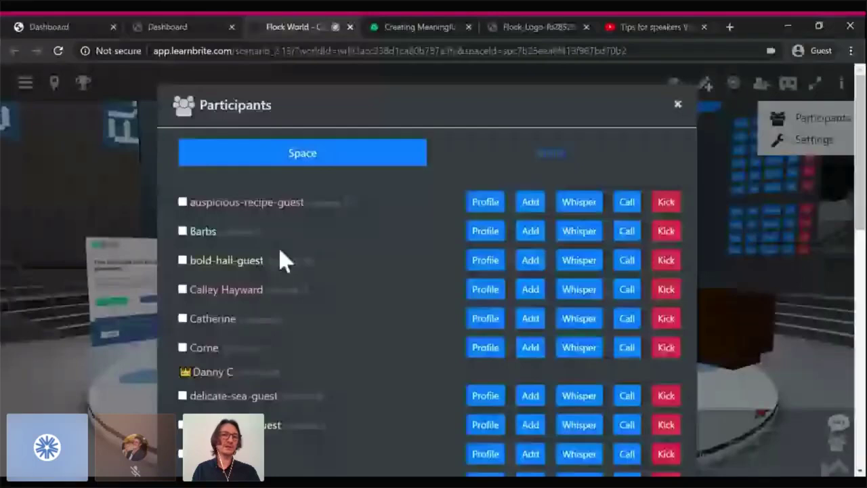
Step: Show the participants of the whole world, select everyone under Conference and send them to the Conference space
{"action": "left_click", "coordinate": [552, 153]}
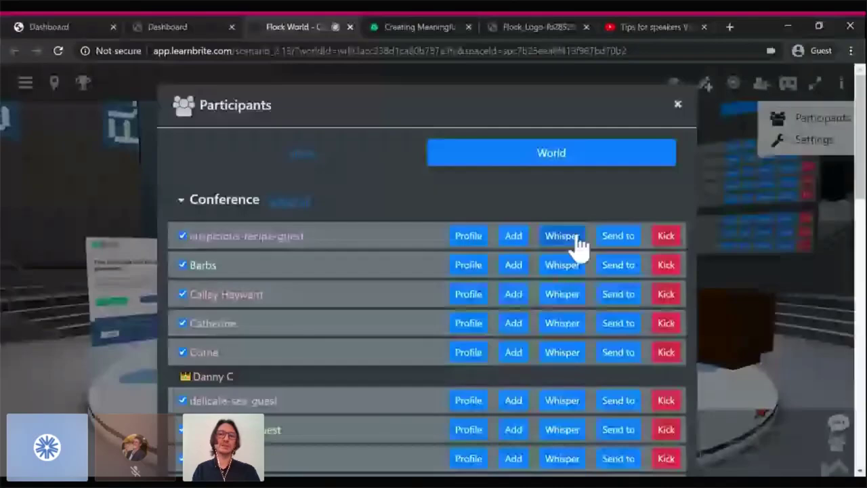
{"action": "scroll", "coordinate": [576, 244], "scroll_direction": "down", "scroll_amount": 3}
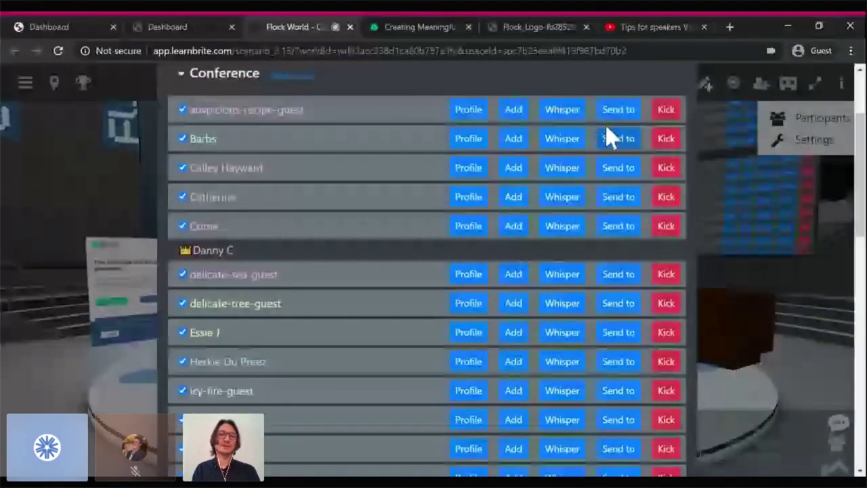
{"action": "left_click", "coordinate": [610, 138]}
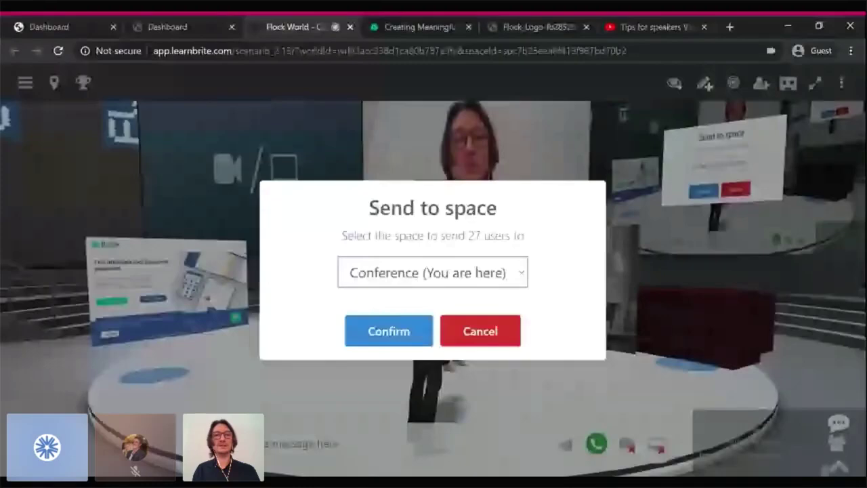
{"action": "left_click", "coordinate": [381, 342]}
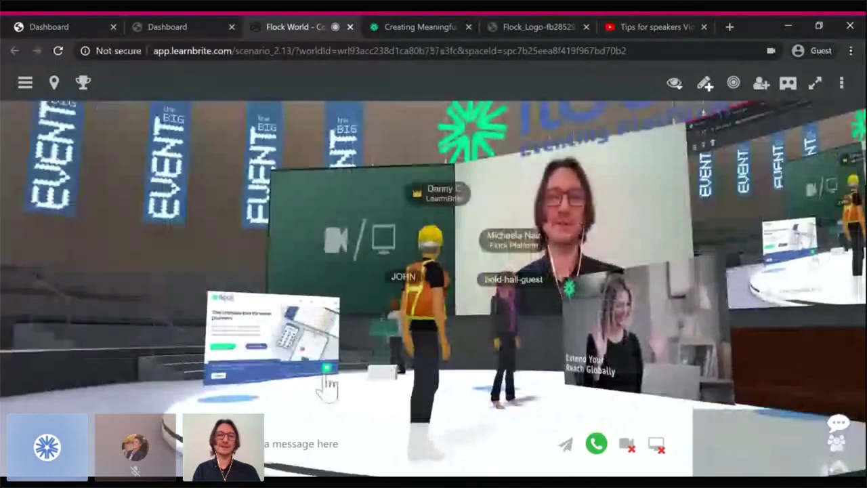
Step: Look over the seated audience from the Conference stage and move to the Expo location
{"action": "left_click_drag", "start_coordinate": [347, 394], "coordinate": [371, 386]}
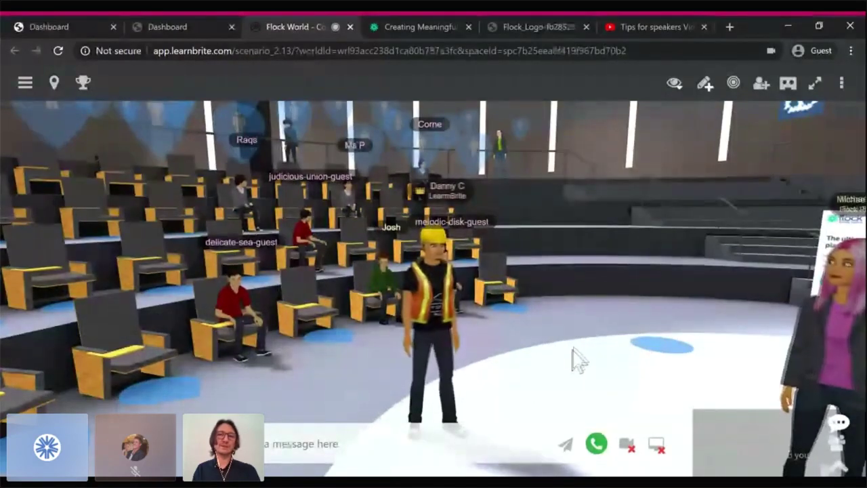
{"action": "left_click", "coordinate": [663, 357]}
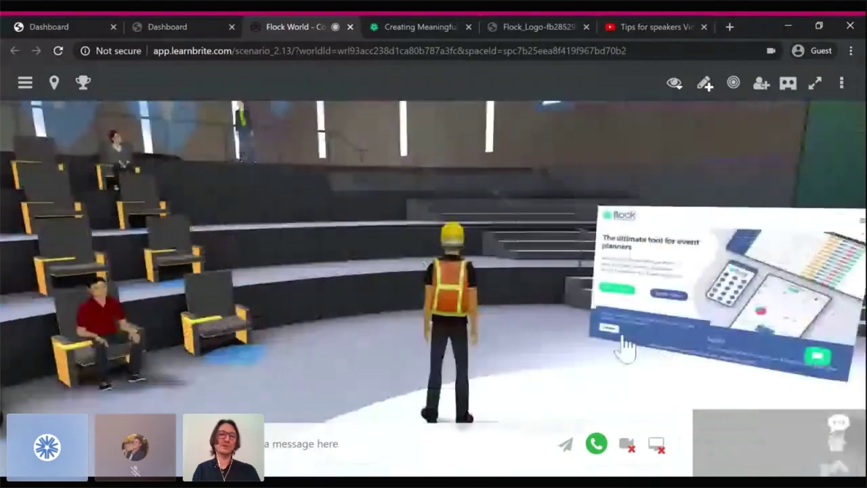
{"action": "left_click_drag", "start_coordinate": [623, 337], "coordinate": [483, 361]}
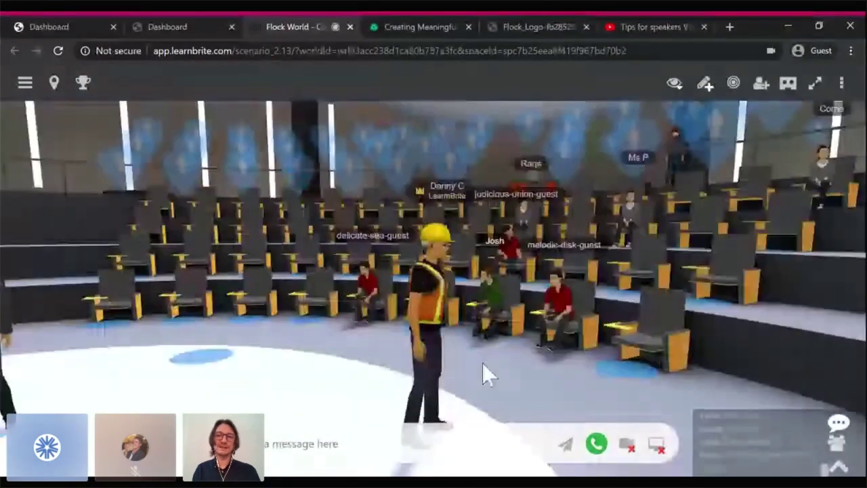
{"action": "left_click_drag", "start_coordinate": [345, 371], "coordinate": [210, 326]}
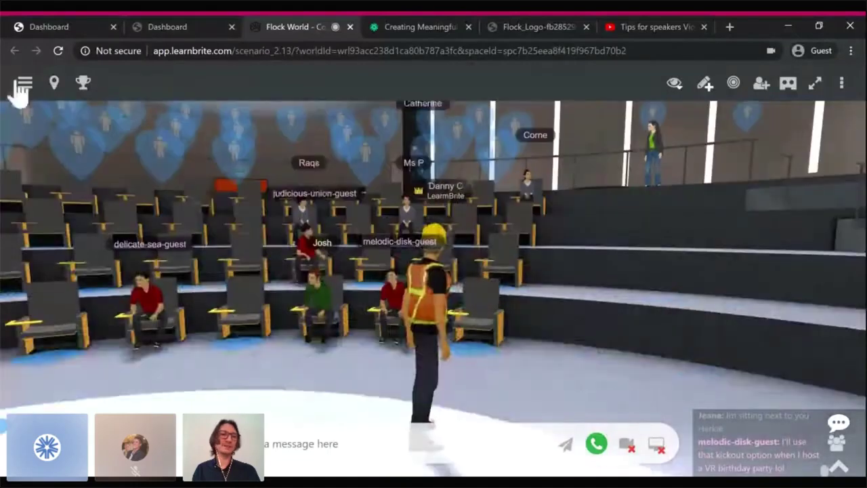
{"action": "left_click", "coordinate": [21, 91]}
{"action": "left_click", "coordinate": [71, 139]}
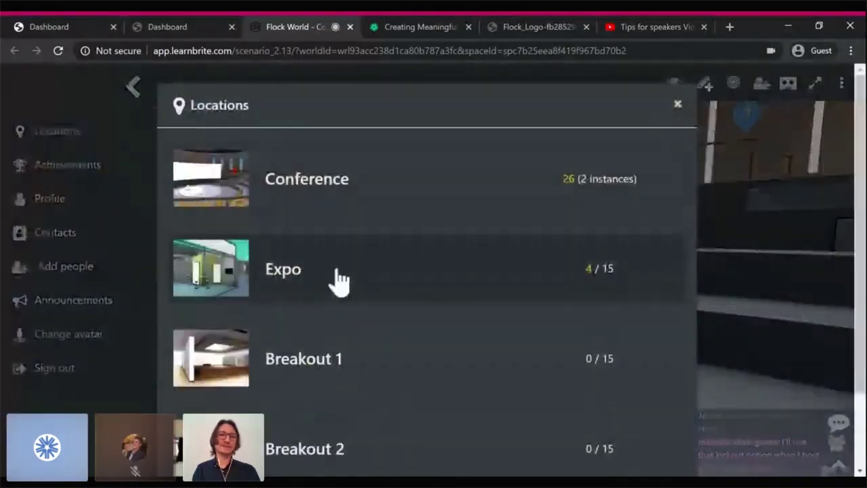
{"action": "left_click", "coordinate": [287, 274]}
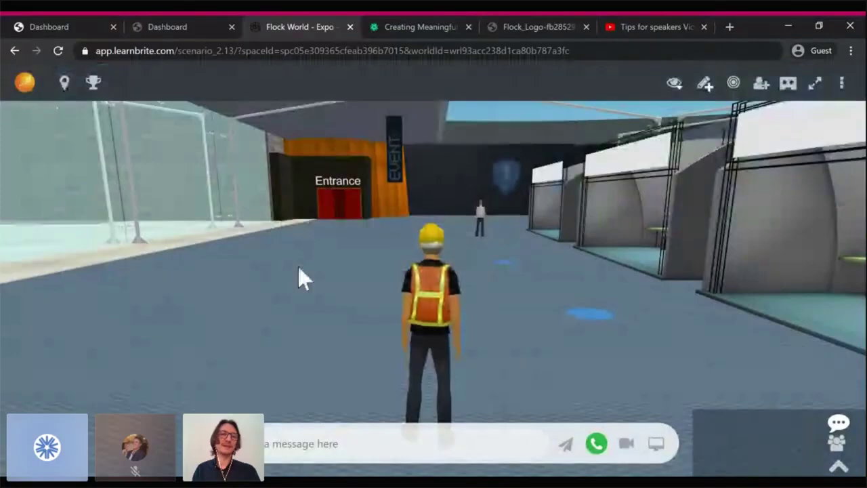
Step: Walk into an Expo booth and add the bot My bot 1 there
{"action": "left_click", "coordinate": [297, 266]}
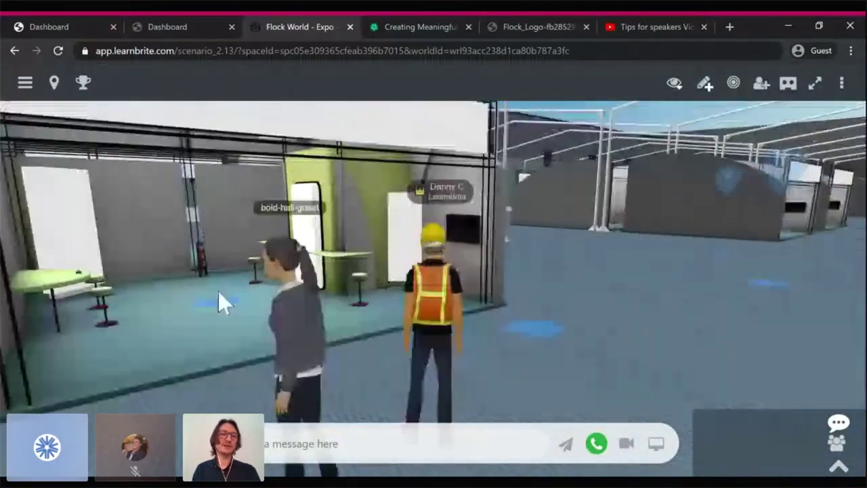
{"action": "left_click_drag", "start_coordinate": [218, 301], "coordinate": [536, 313]}
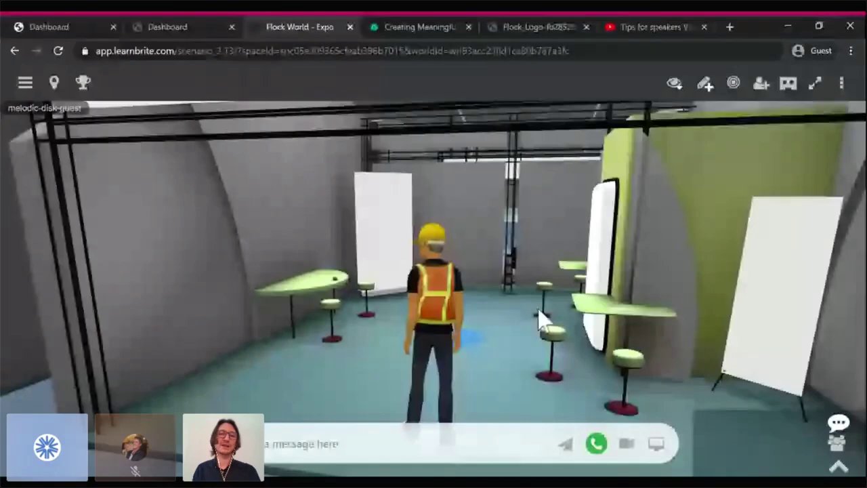
{"action": "left_click_drag", "start_coordinate": [519, 278], "coordinate": [554, 281]}
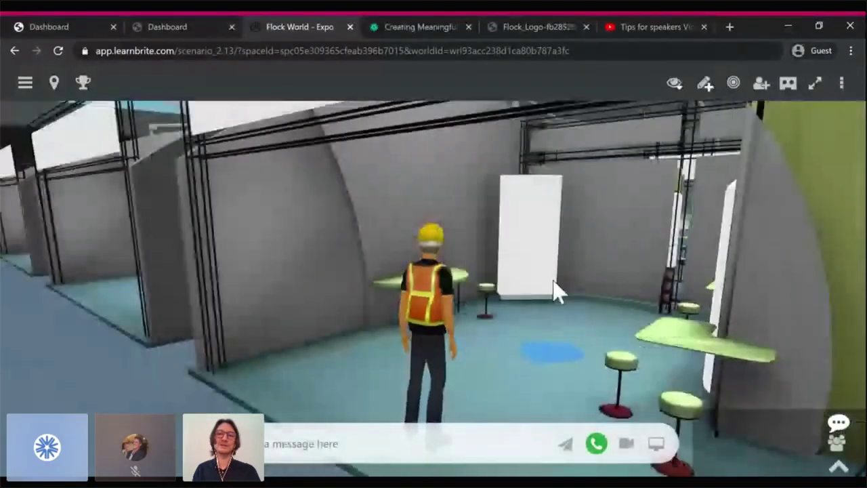
{"action": "left_click", "coordinate": [707, 85]}
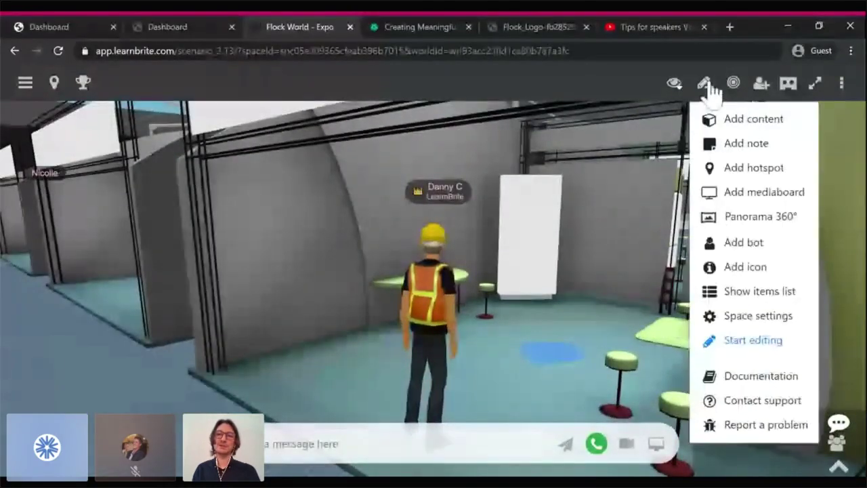
{"action": "left_click", "coordinate": [749, 242]}
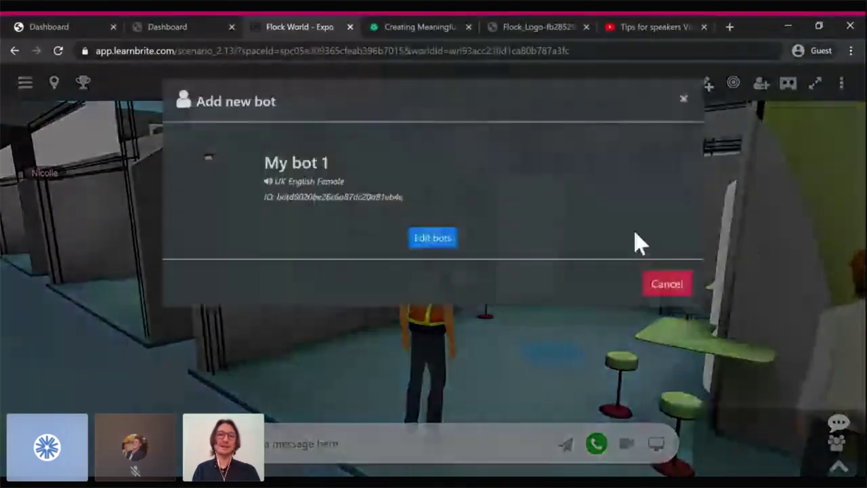
{"action": "left_click", "coordinate": [294, 188]}
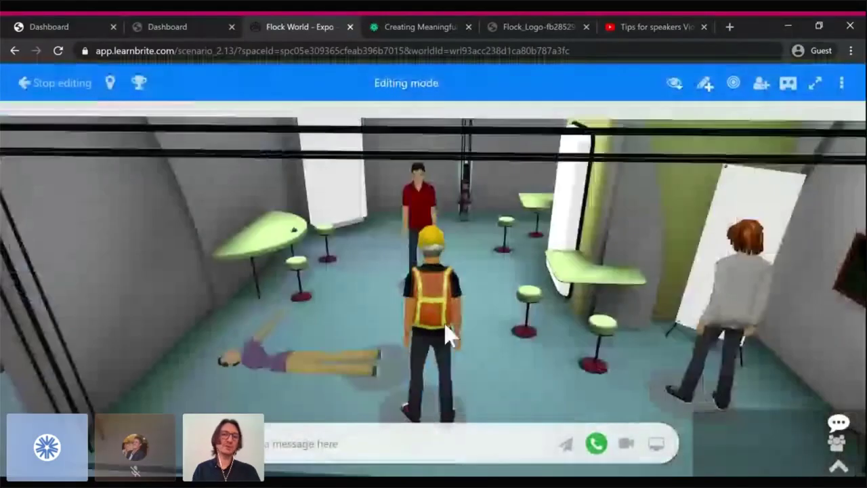
Step: Set the new bot's avatar_name to "The Guide" and save the item
{"action": "mouse_move", "coordinate": [378, 351]}
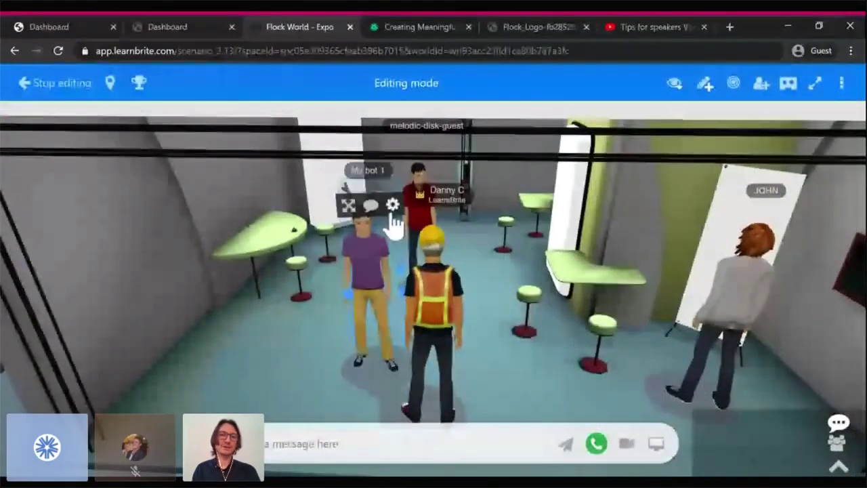
{"action": "left_click", "coordinate": [394, 206]}
{"action": "type", "text": "The Guide"}
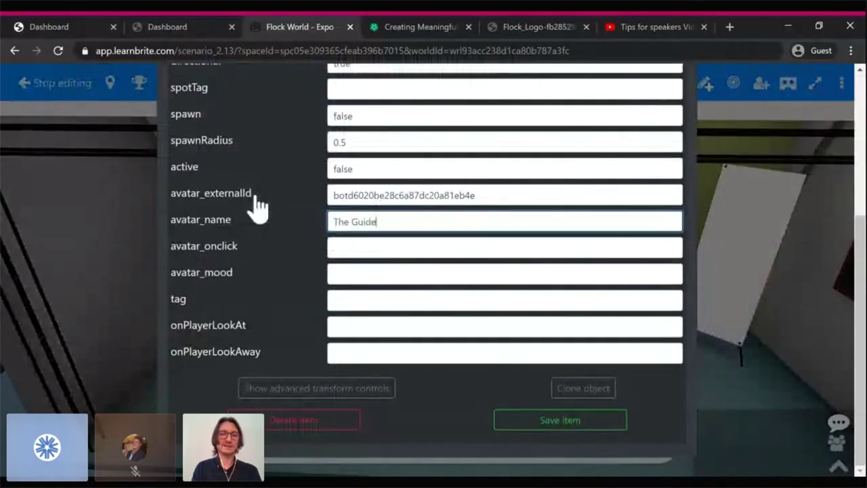
{"action": "left_click", "coordinate": [601, 425]}
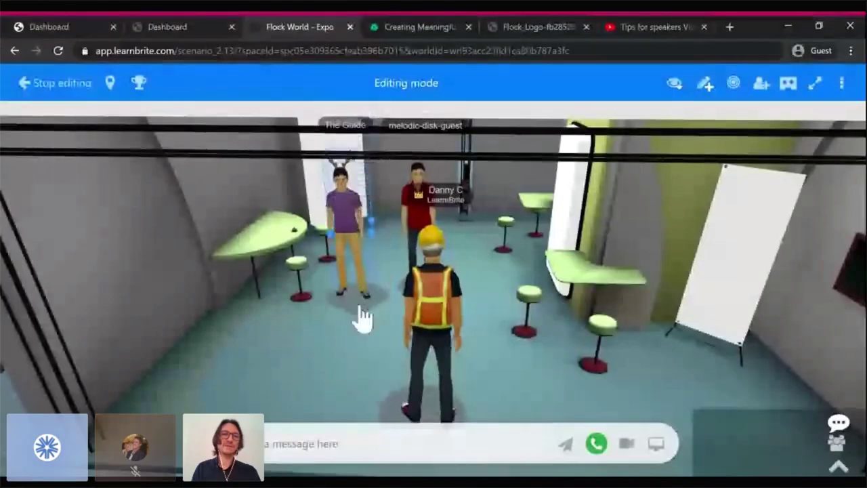
Step: Give The Guide the Medium Shot dialog "Welcome to our business we sell everything that is good!", save the conversation and leave editing mode
{"action": "left_click_drag", "start_coordinate": [341, 340], "coordinate": [324, 373]}
{"action": "mouse_move", "coordinate": [339, 213]}
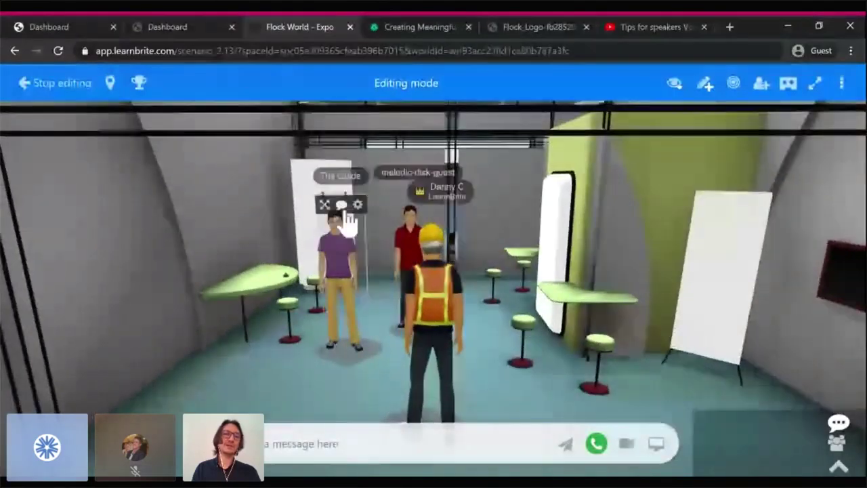
{"action": "left_click", "coordinate": [343, 205]}
{"action": "left_click", "coordinate": [285, 185]}
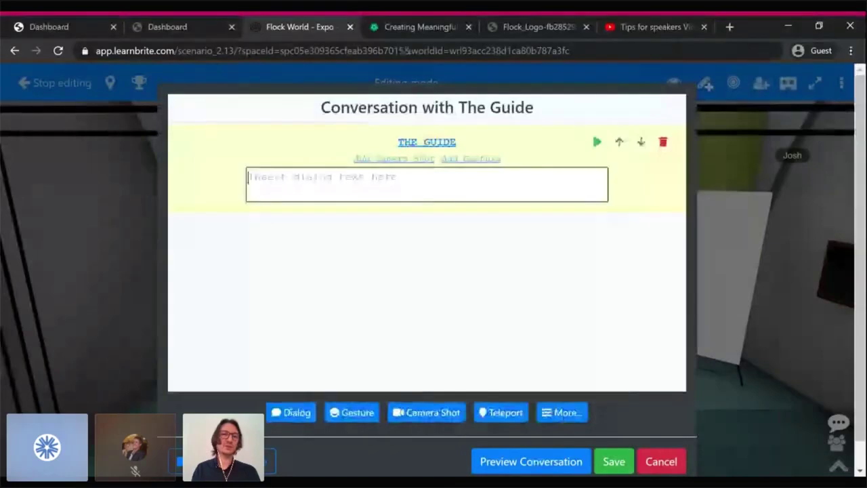
{"action": "type", "text": "Welcome to our business we sell everything that is good!"}
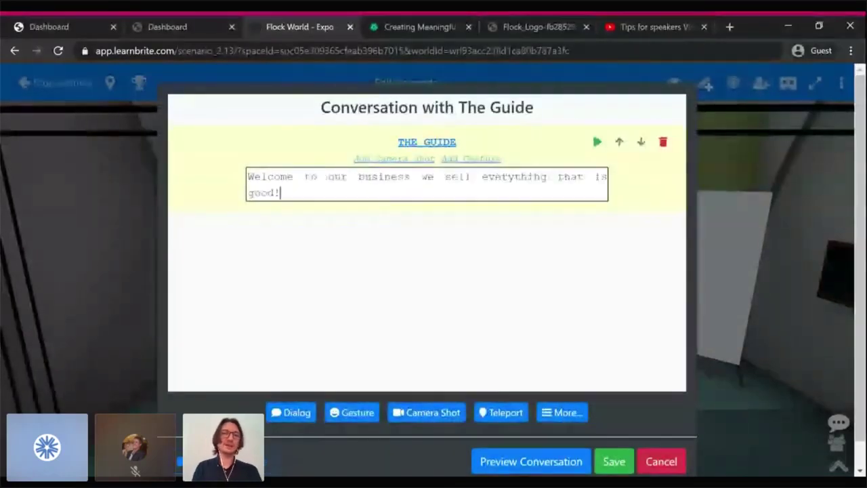
{"action": "left_click", "coordinate": [391, 159]}
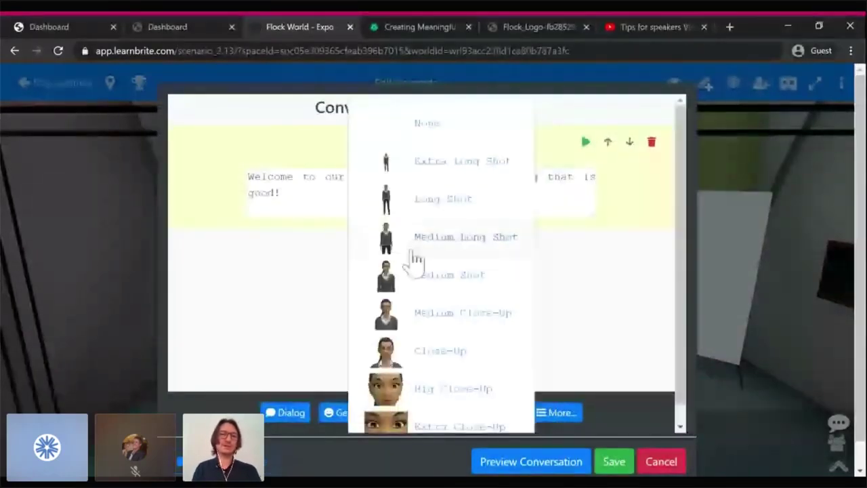
{"action": "left_click", "coordinate": [417, 271]}
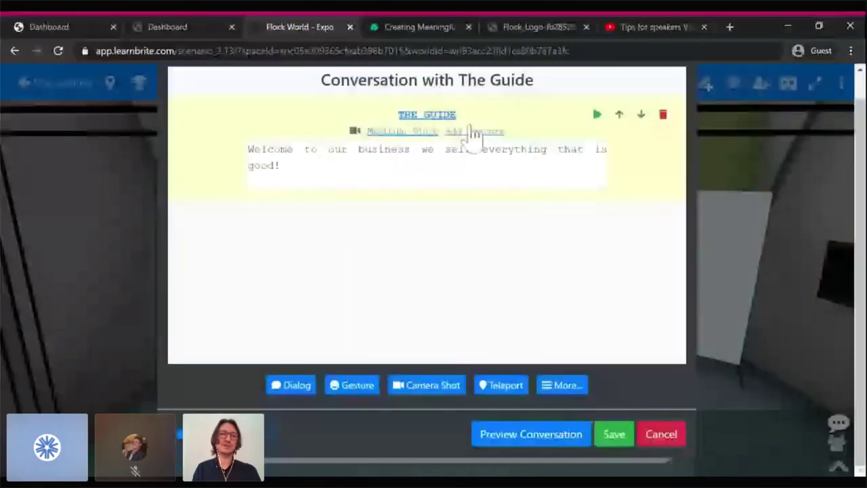
{"action": "left_click", "coordinate": [613, 437]}
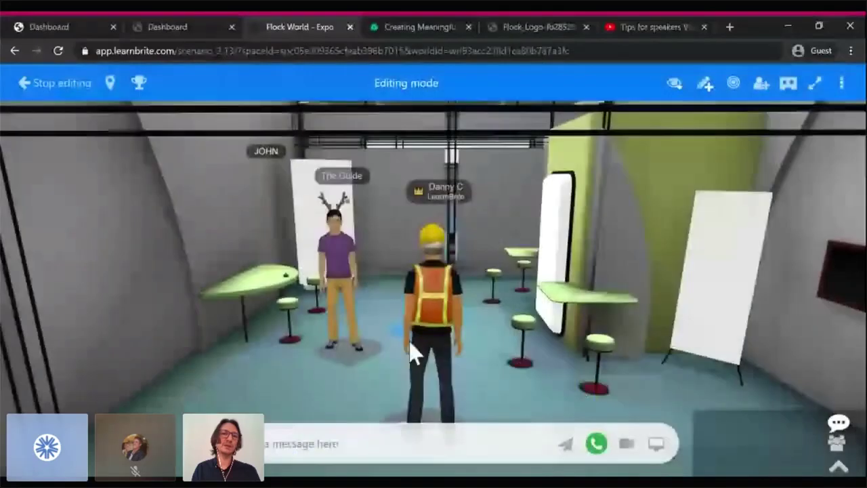
{"action": "left_click", "coordinate": [78, 92]}
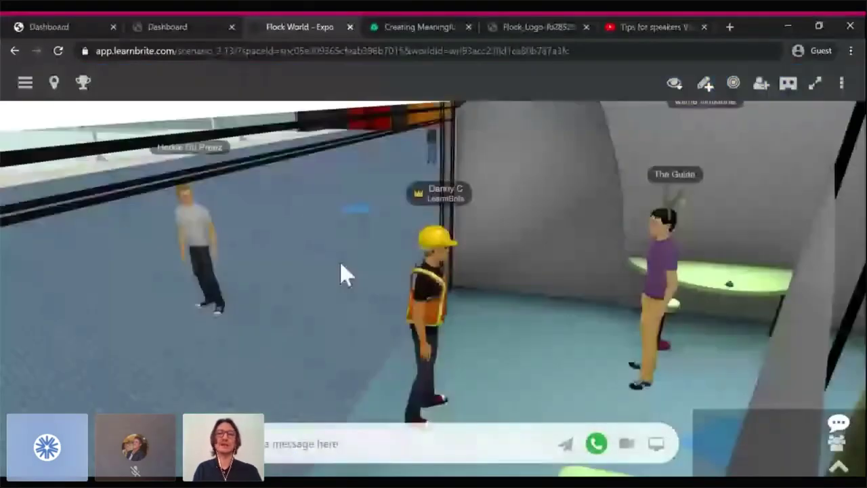
Step: Walk around the Expo hall and examine the booths, The Guide bot and the other participants
{"action": "left_click_drag", "start_coordinate": [341, 262], "coordinate": [584, 329]}
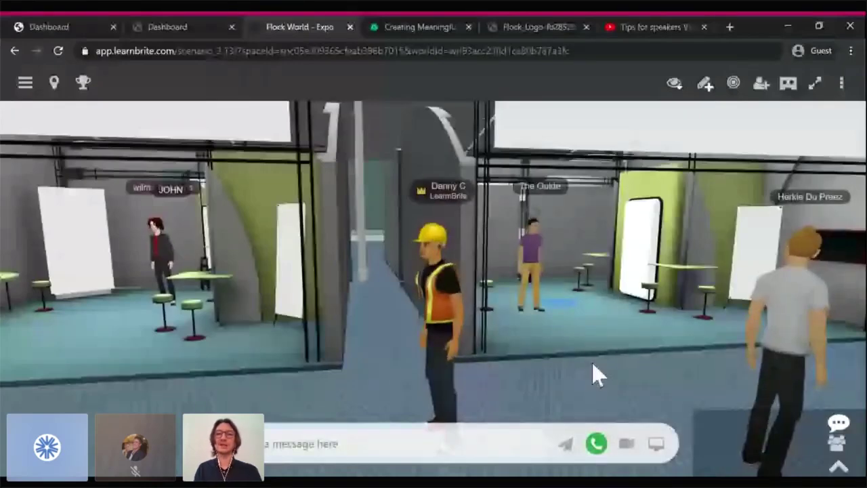
{"action": "left_click_drag", "start_coordinate": [593, 364], "coordinate": [294, 369]}
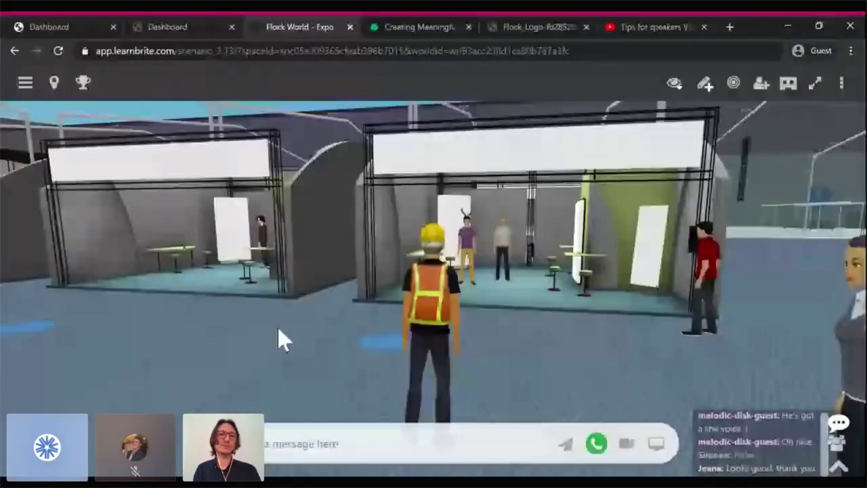
{"action": "left_click_drag", "start_coordinate": [278, 327], "coordinate": [190, 321]}
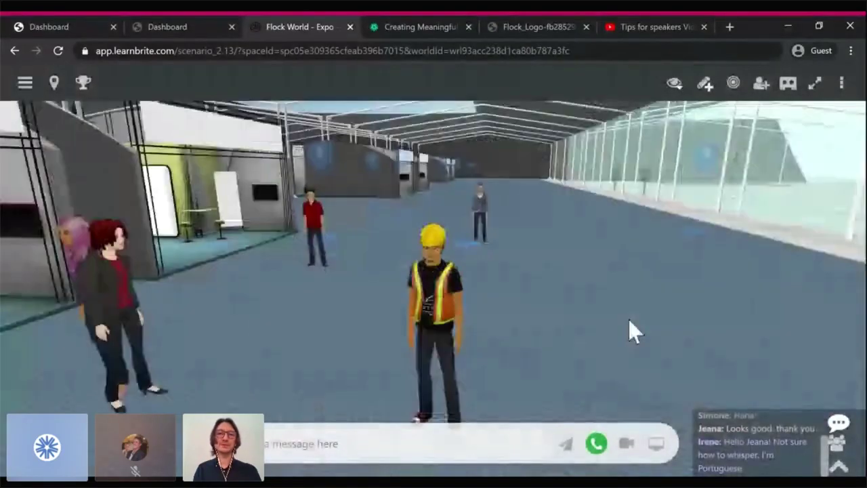
{"action": "left_click", "coordinate": [551, 281]}
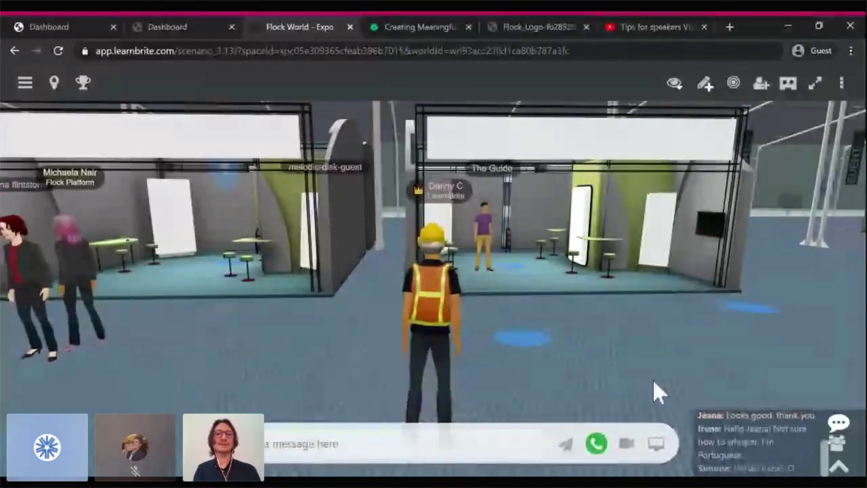
{"action": "left_click_drag", "start_coordinate": [653, 380], "coordinate": [592, 372]}
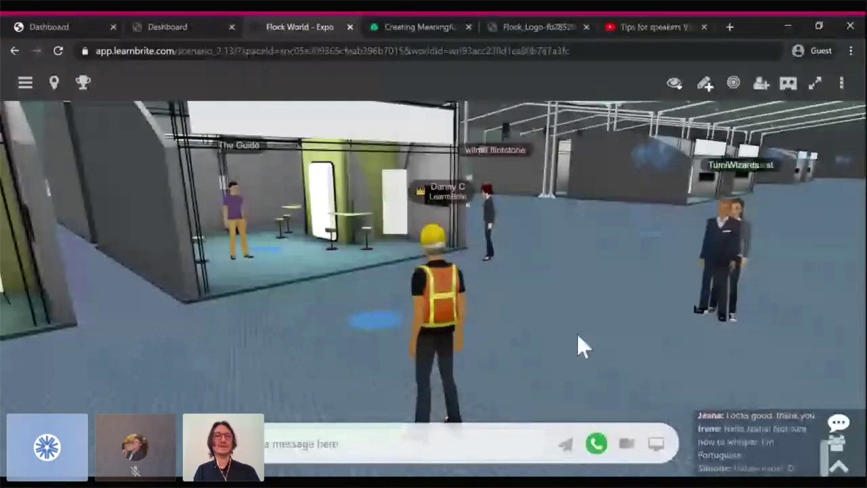
{"action": "left_click_drag", "start_coordinate": [578, 334], "coordinate": [629, 344]}
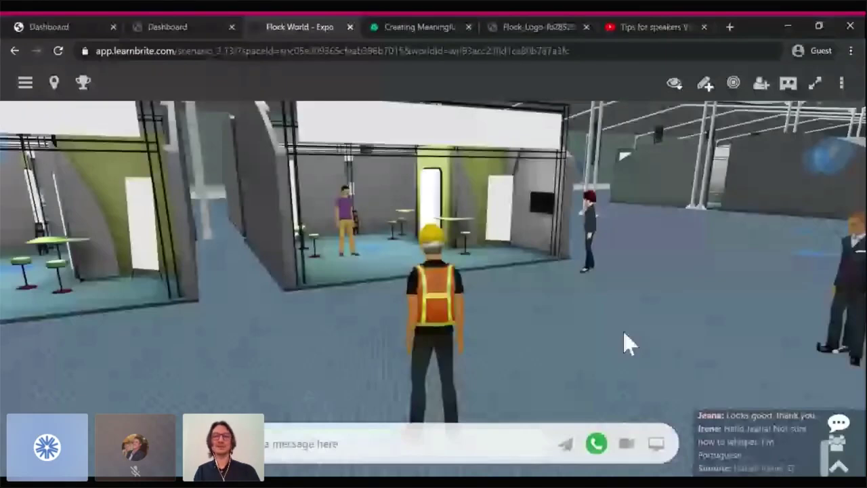
{"action": "left_click_drag", "start_coordinate": [624, 335], "coordinate": [729, 368]}
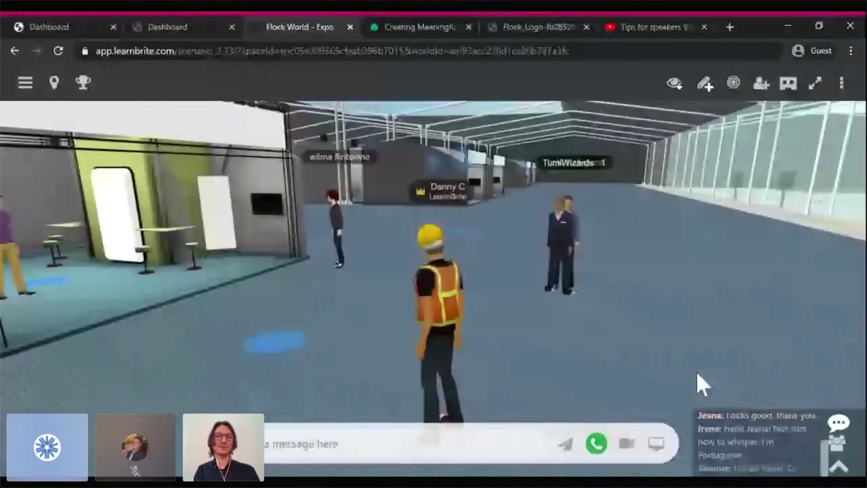
{"action": "left_click", "coordinate": [680, 376]}
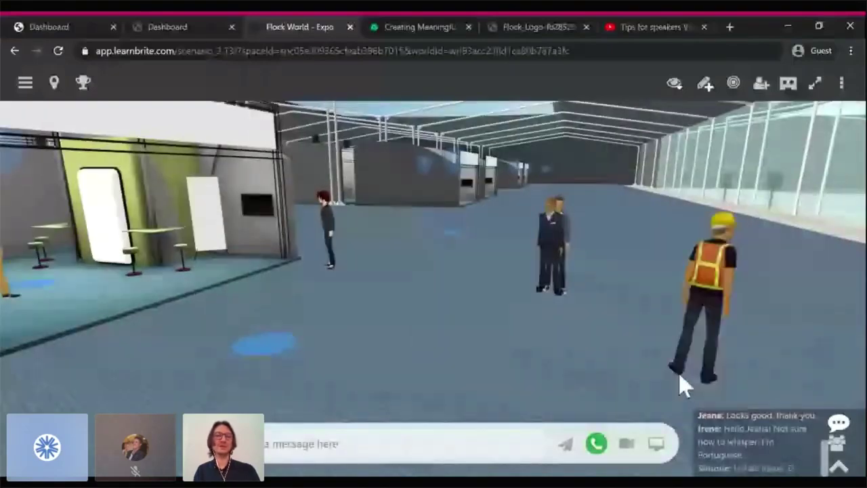
{"action": "left_click_drag", "start_coordinate": [683, 385], "coordinate": [538, 383]}
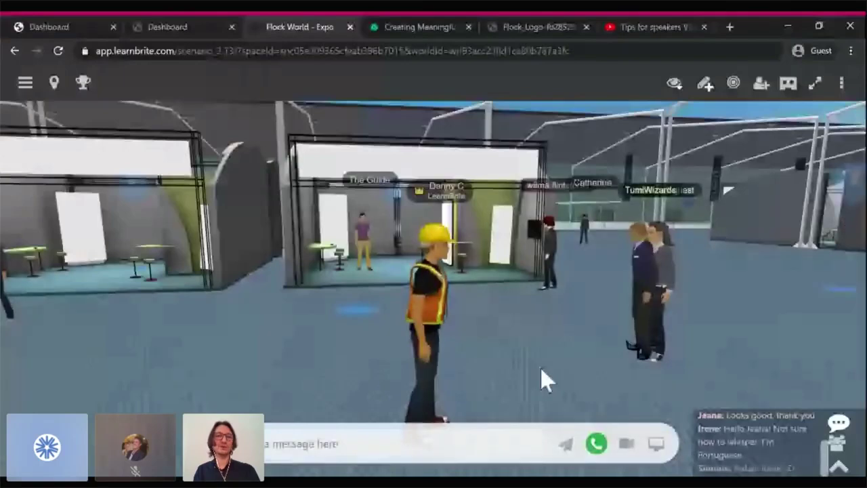